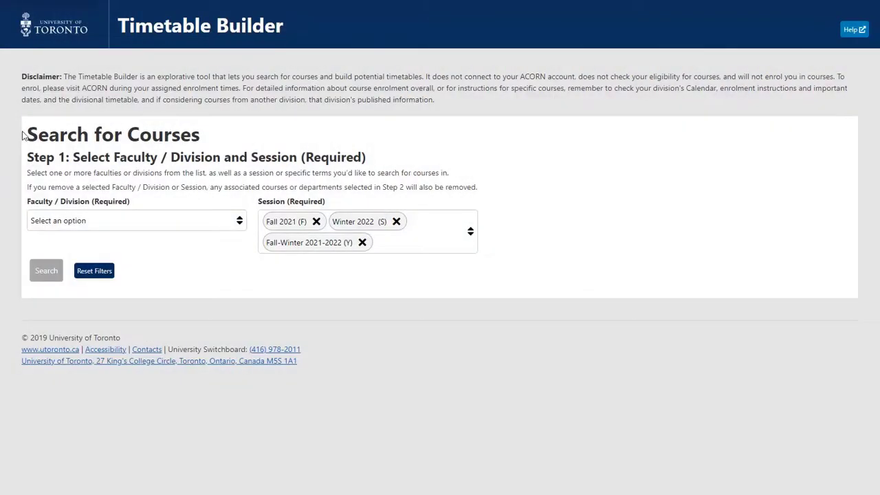
- Select University of Toronto Scarborough as the faculty or division for the course search
drag(29, 134, 202, 138)
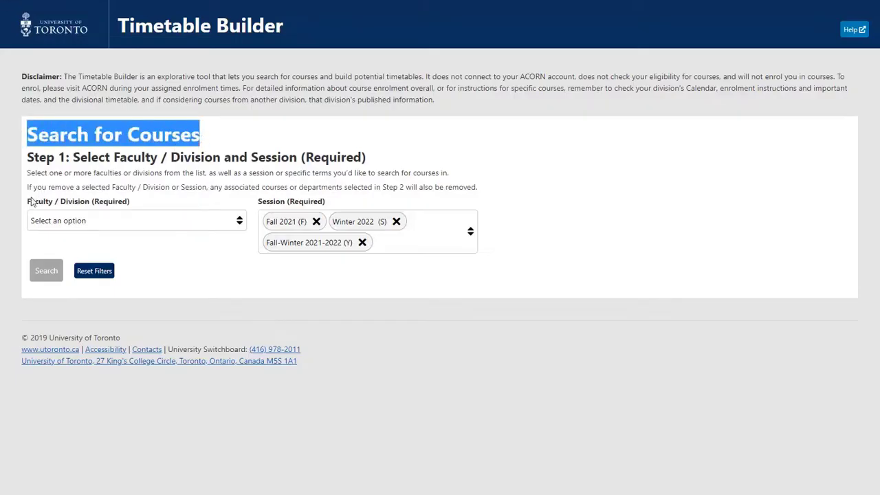
drag(25, 205, 91, 208)
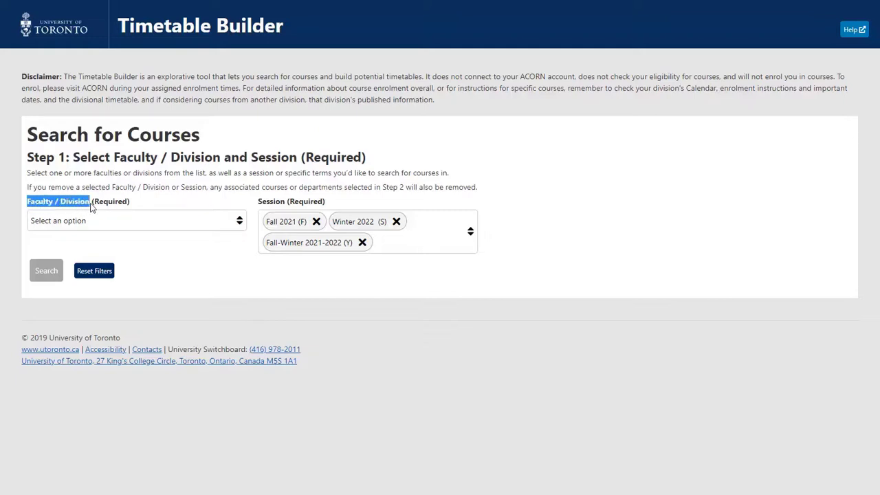
double_click(275, 205)
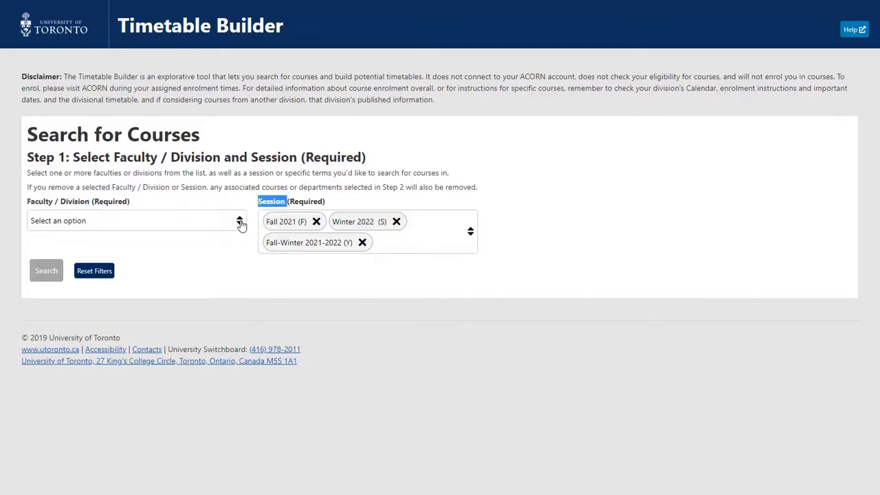
click(240, 221)
click(40, 242)
click(14, 251)
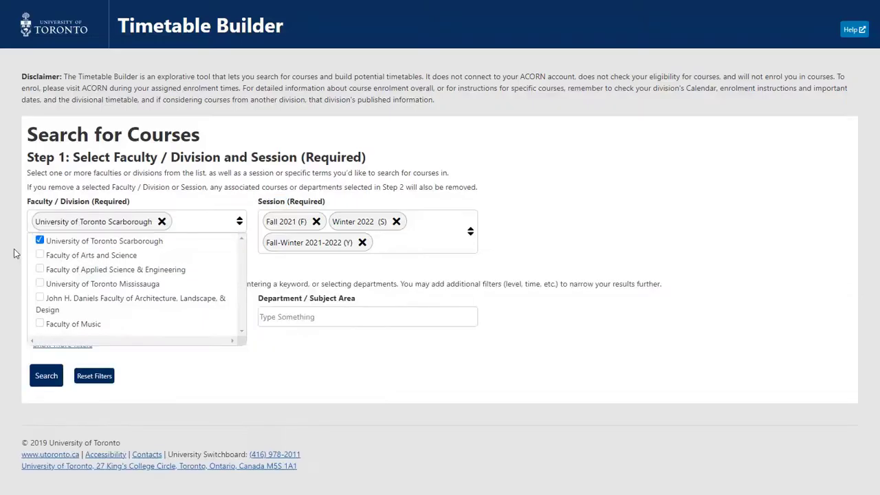
- Expand the optional Step 2 filters to show all additional search criteria
drag(28, 299, 360, 304)
click(71, 344)
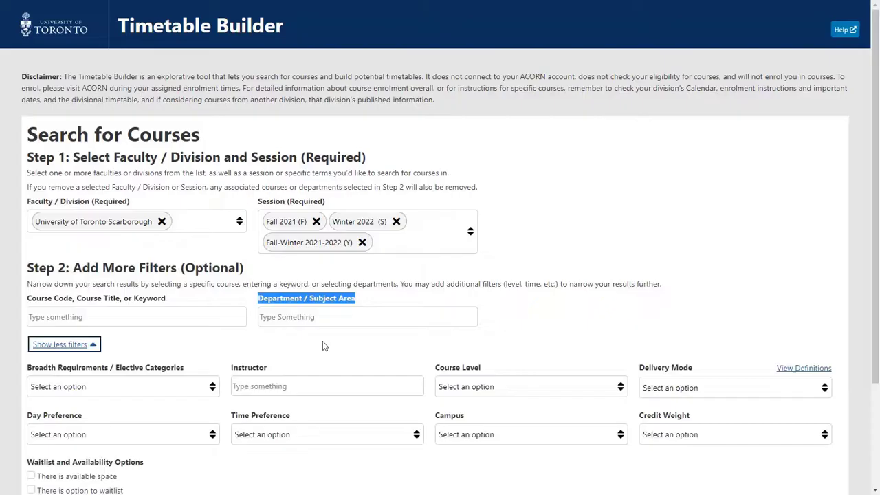
scroll(877, 138, down, 2)
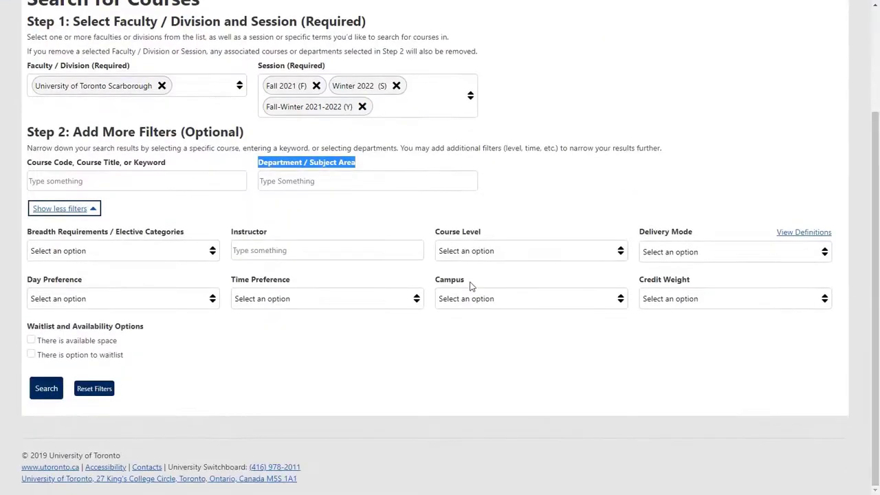
- Filter by the Humanities & Social Sciences breadth requirement and enter the instructor's full name
click(200, 253)
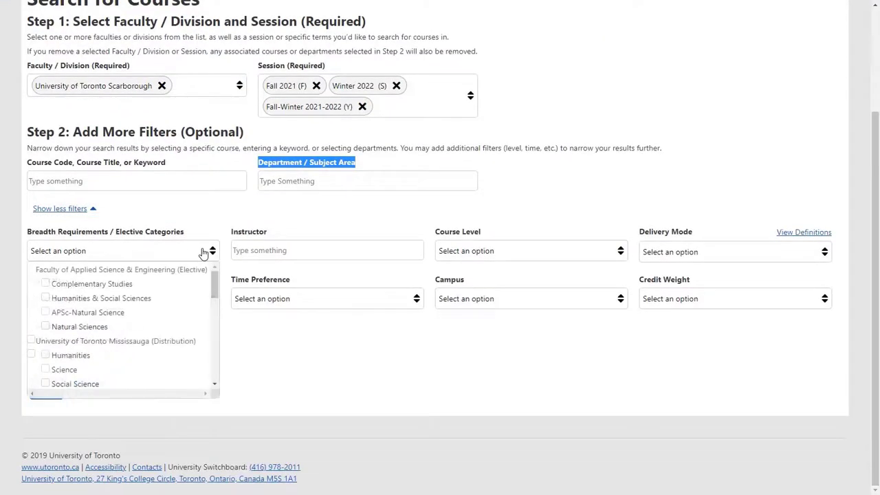
click(45, 298)
click(285, 249)
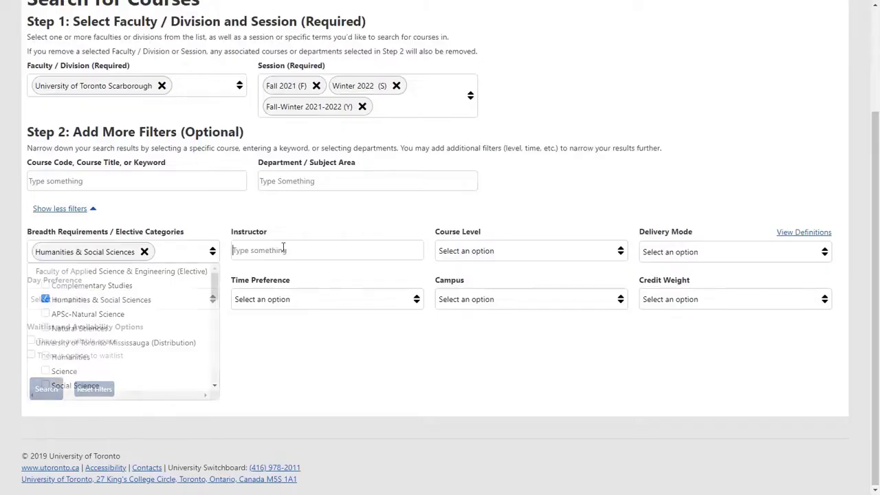
text(John Smith)
- Set the course level filter to 100/A and the delivery mode to In Person
click(443, 252)
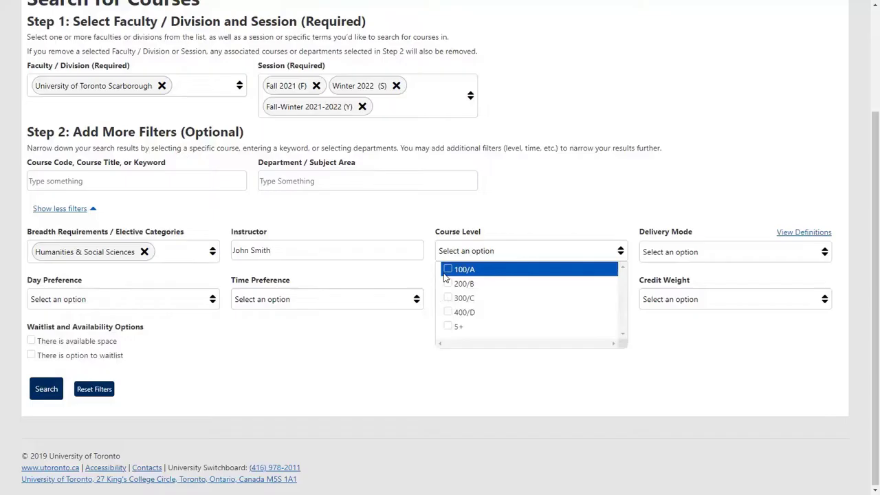
click(445, 270)
click(727, 251)
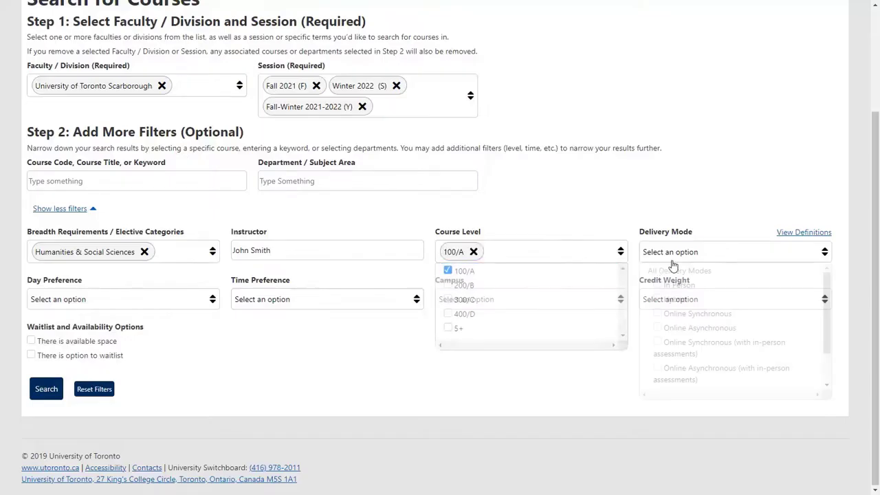
click(657, 288)
- Set the day preference to Tuesday and the time preference to Morning (8am - 11:59am)
click(114, 304)
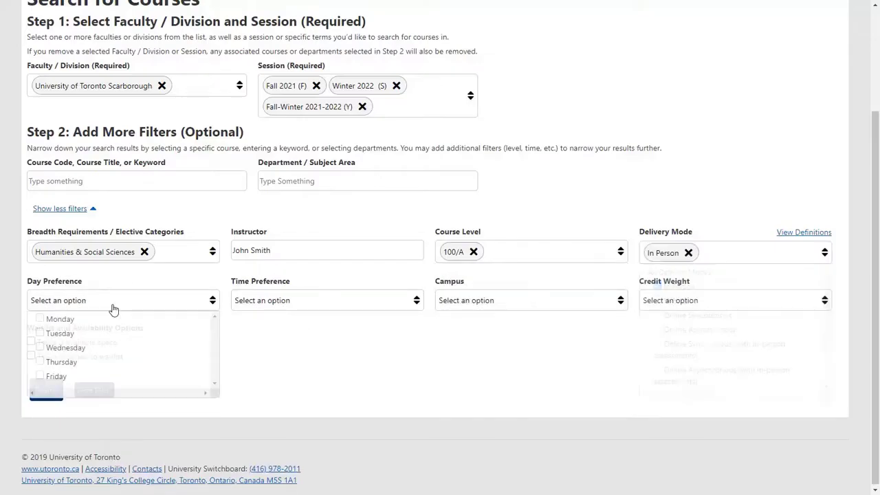
click(39, 335)
click(316, 302)
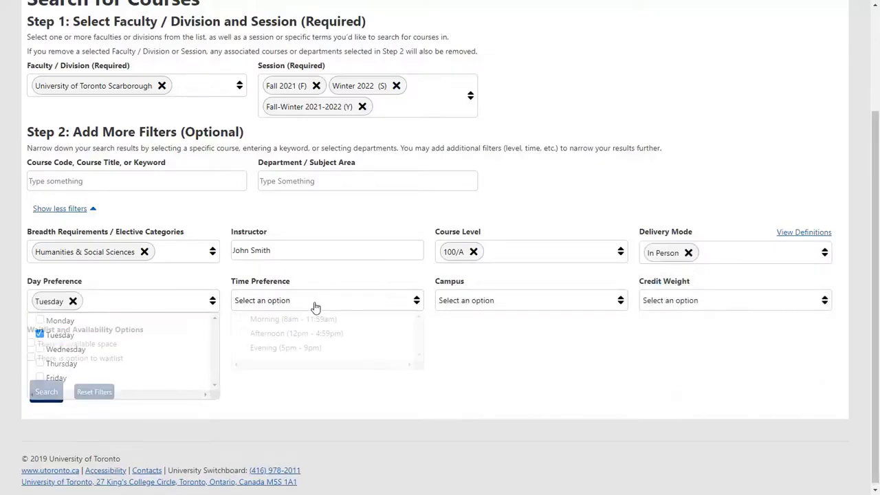
click(244, 320)
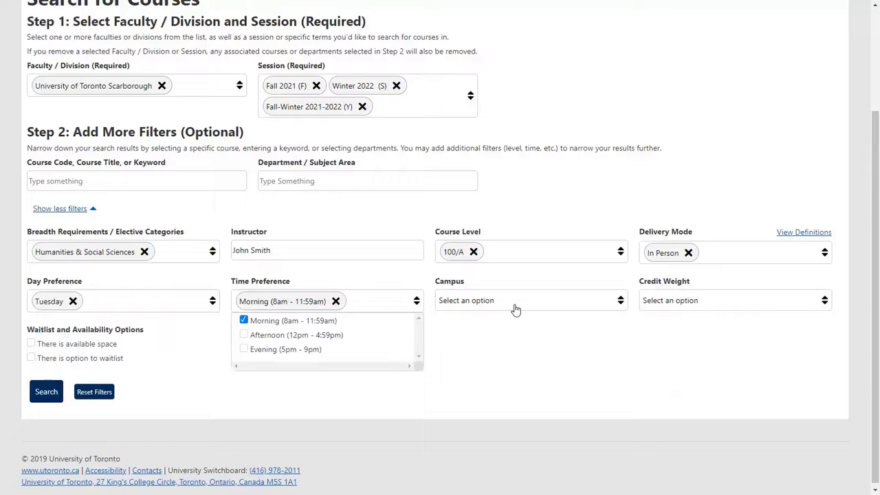
- Set the campus filter to St. George and the credit weight to 0.50
click(515, 305)
click(447, 348)
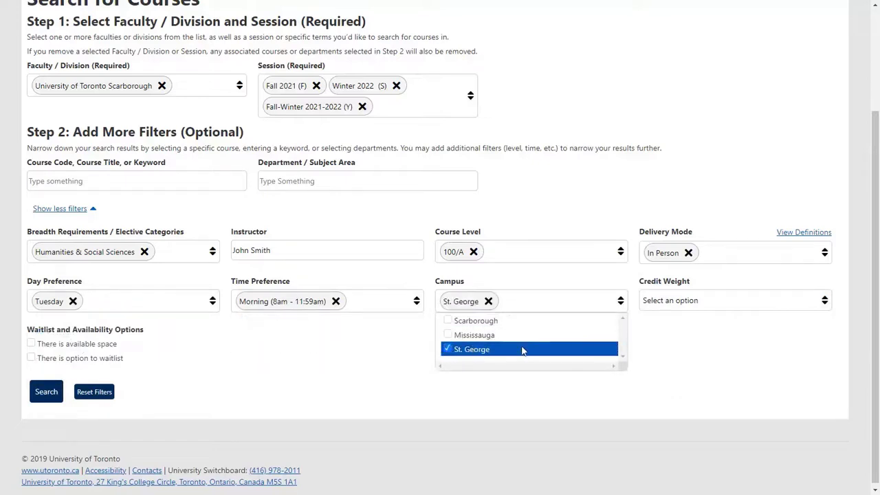
click(699, 307)
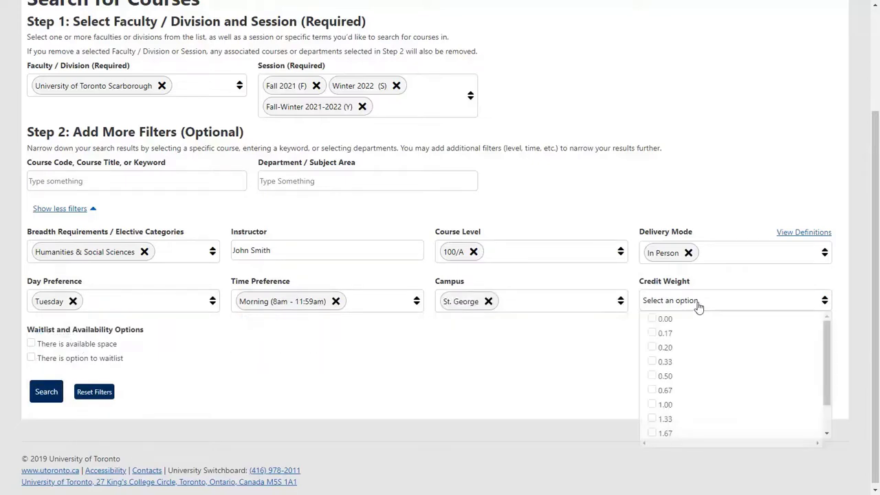
click(664, 376)
click(548, 372)
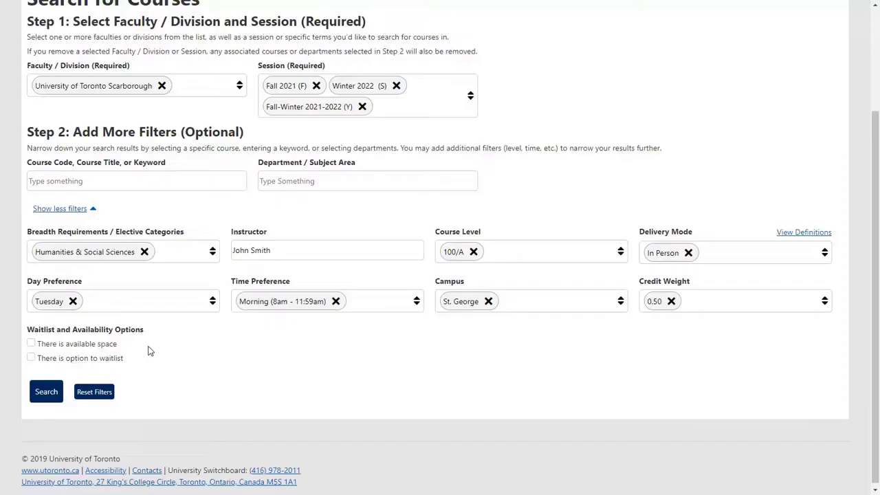
- Turn on the available space and waitlist options, and reset all search filters
click(31, 345)
click(31, 359)
click(96, 397)
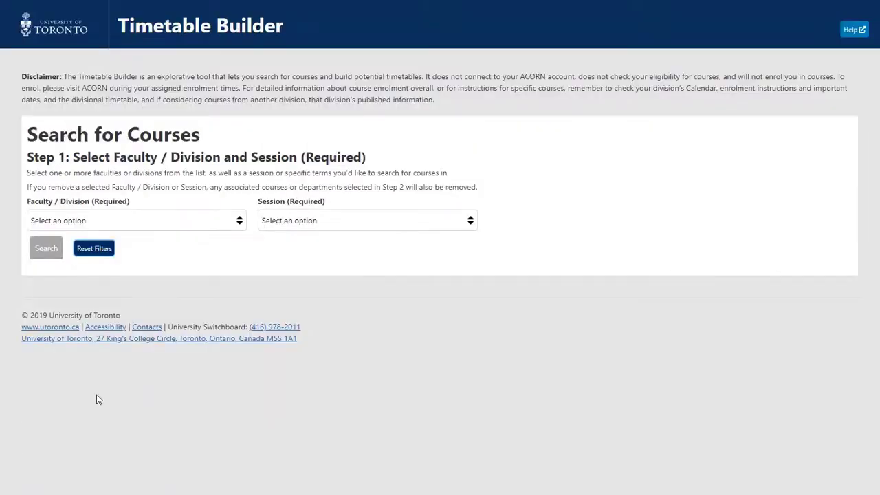
- Select University of Toronto Mississauga as the faculty or division
drag(26, 205, 94, 211)
click(234, 222)
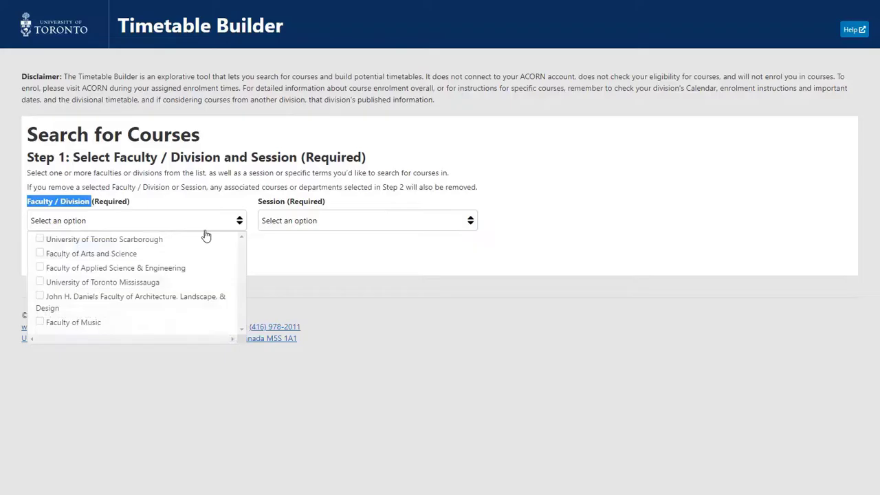
click(39, 283)
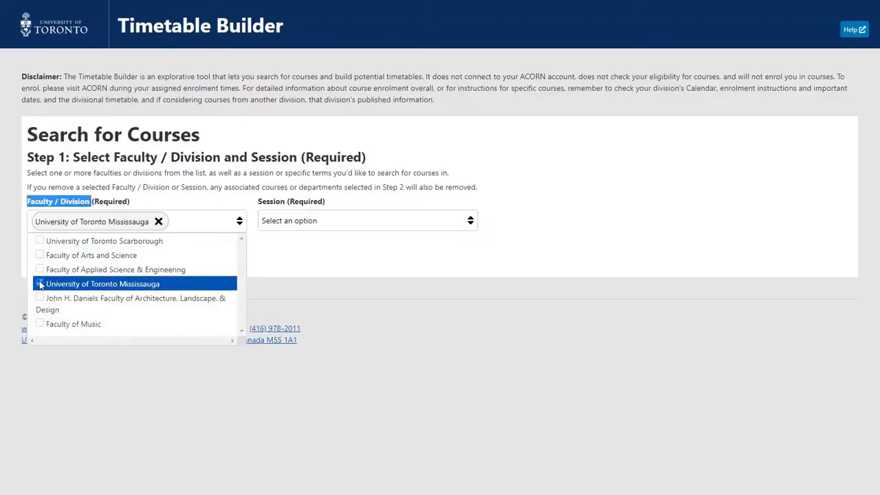
click(294, 259)
- Select the whole Fall-Winter 2021-2022 session, covering its Fall, Winter and full-year terms
double_click(279, 205)
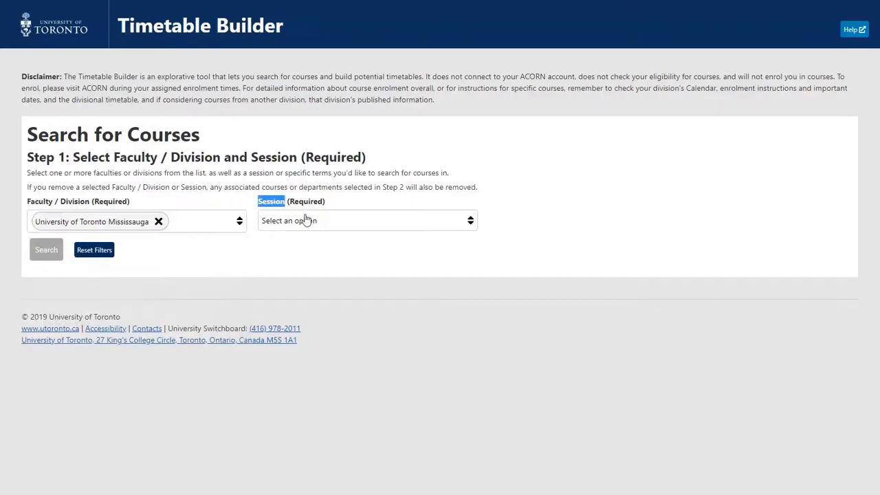
click(465, 225)
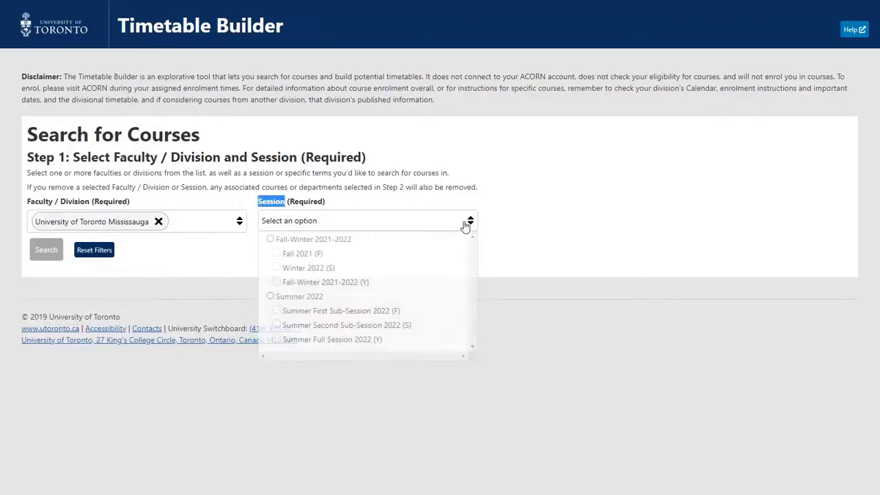
click(270, 239)
- Search for the course BIO152H5 F Introduction to Evolution and Evolutionary Genetics by its code, BIO152
scroll(836, 268, down, 3)
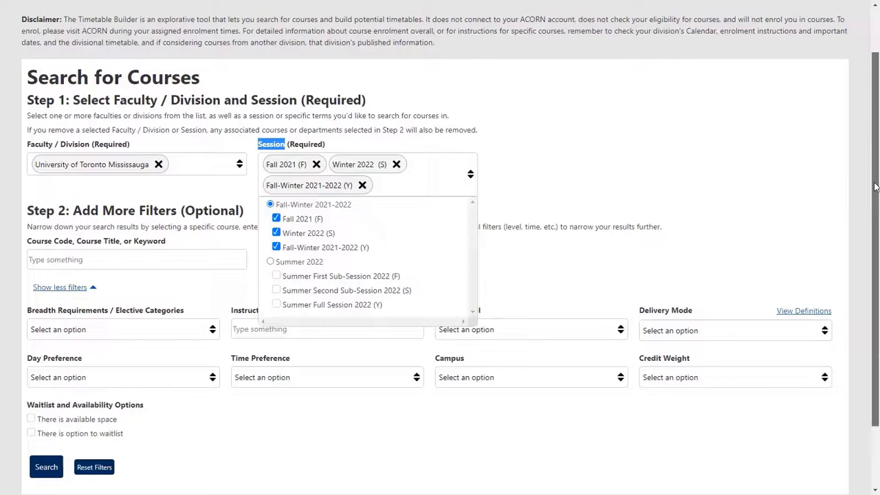
click(113, 182)
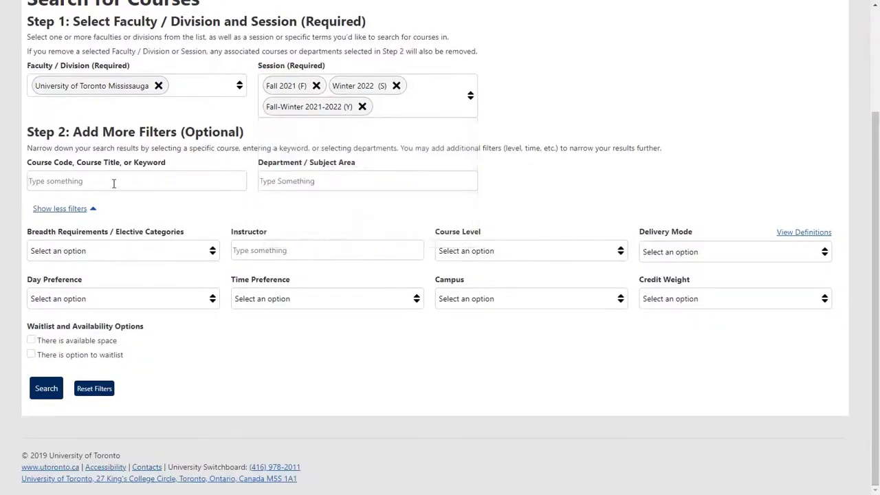
text(BIO)
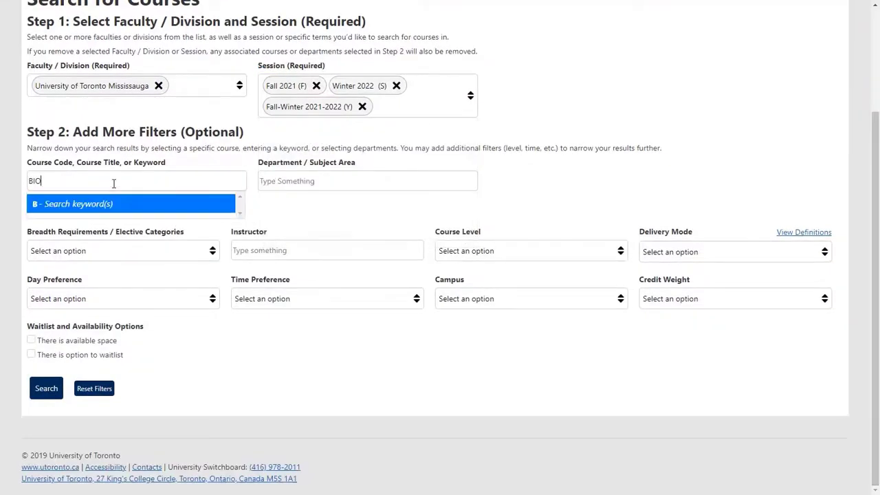
text(152)
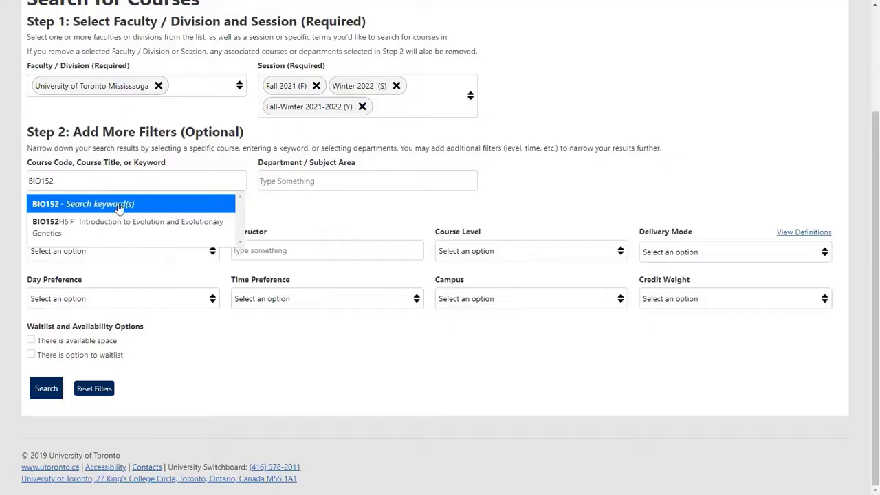
click(124, 223)
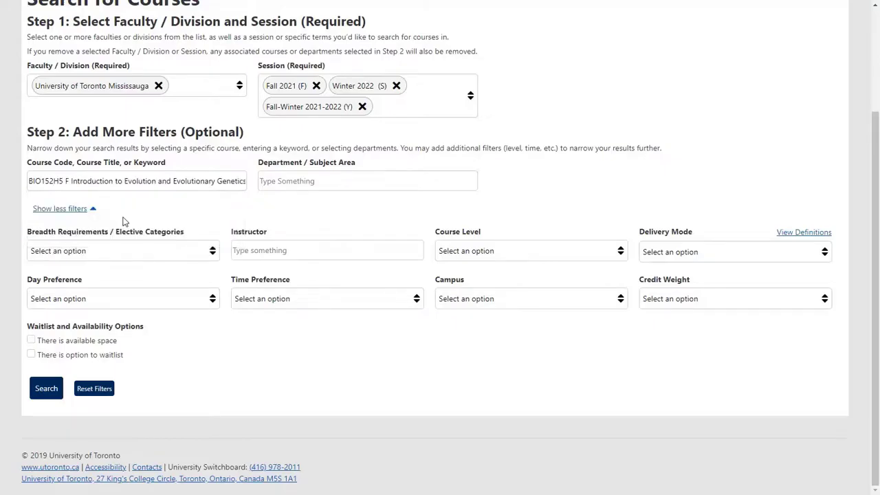
click(56, 394)
- Examine the BIO152H5 lecture sections' day and time, location, instructor, availability, waitlist, enrolment controls and delivery mode
drag(874, 79, 859, 317)
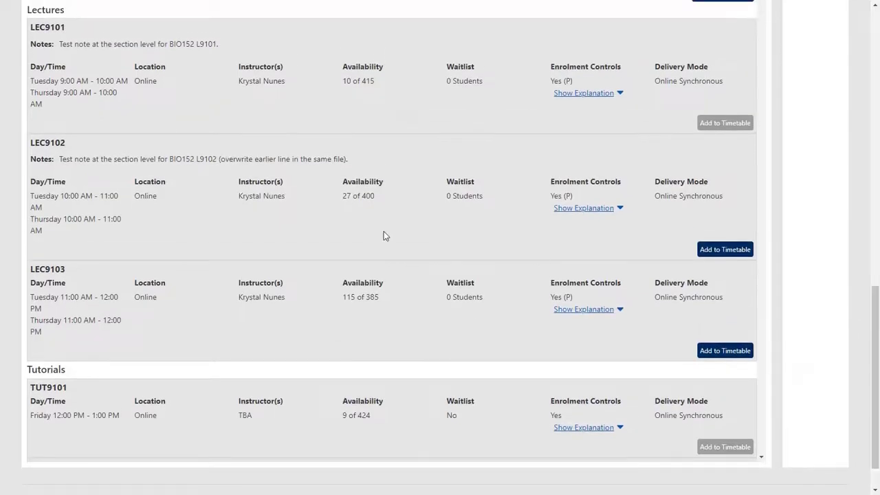
drag(31, 68, 67, 73)
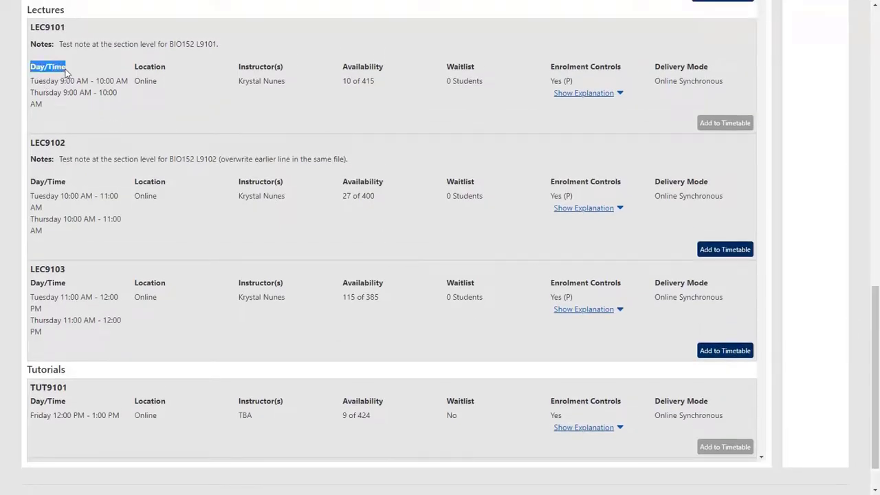
double_click(155, 69)
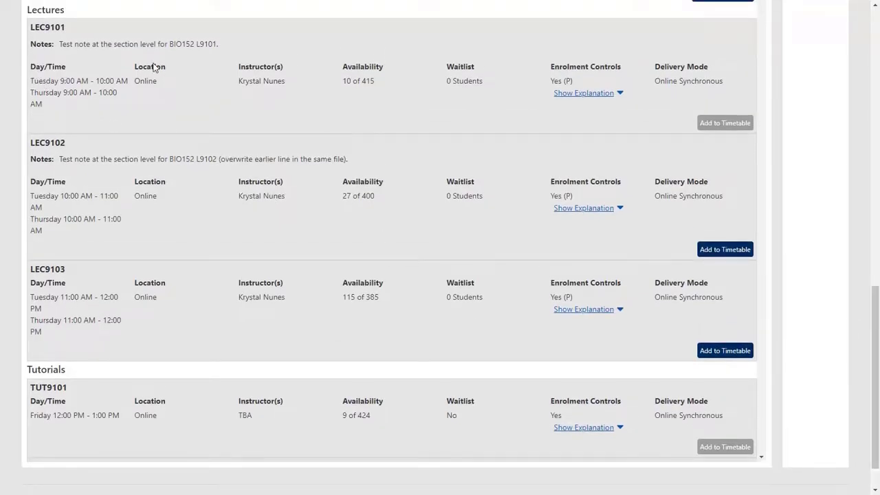
double_click(242, 72)
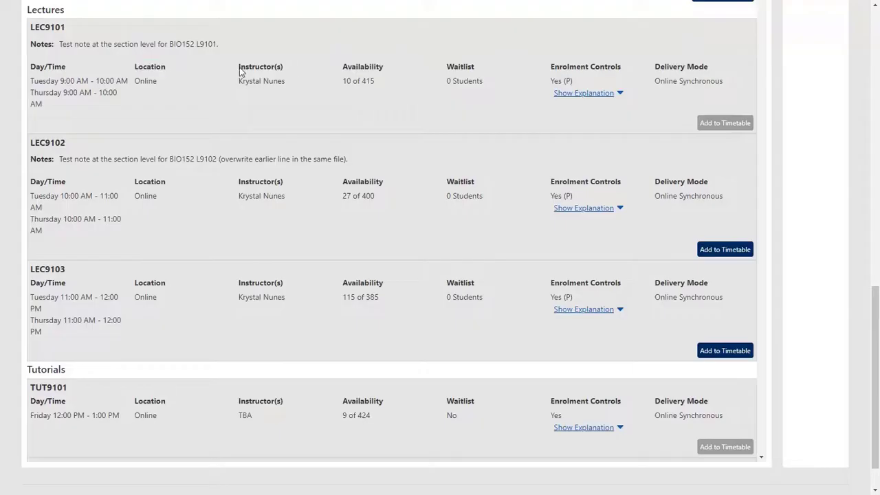
double_click(379, 69)
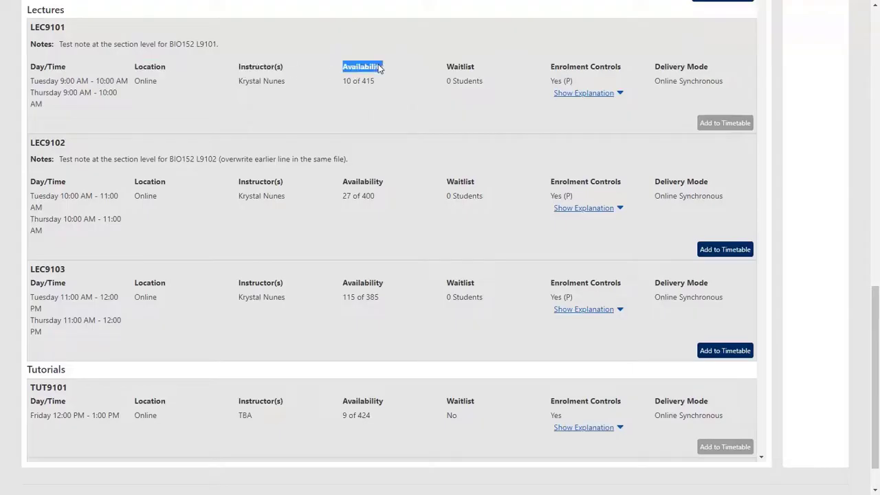
double_click(462, 69)
drag(551, 65, 705, 74)
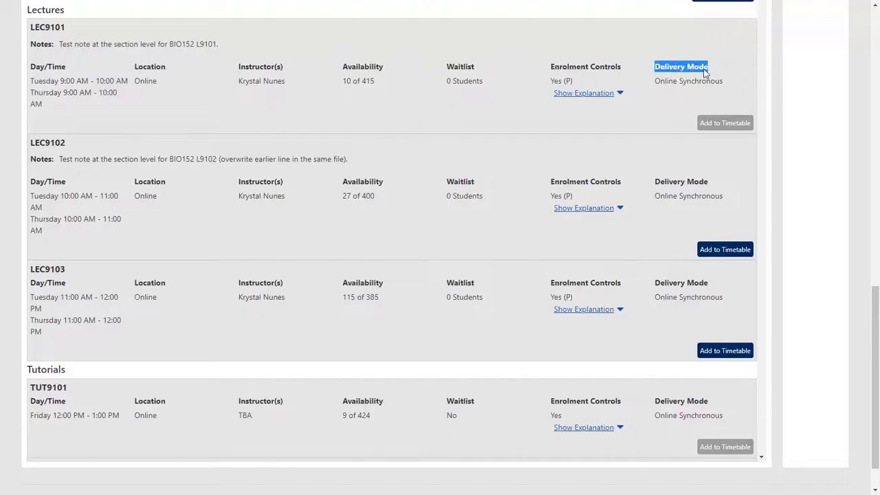
- Add lecture section LEC9102 to the timetable, and replace it with section LEC9103
click(747, 251)
scroll(746, 253, down, 1)
scroll(749, 268, down, 1)
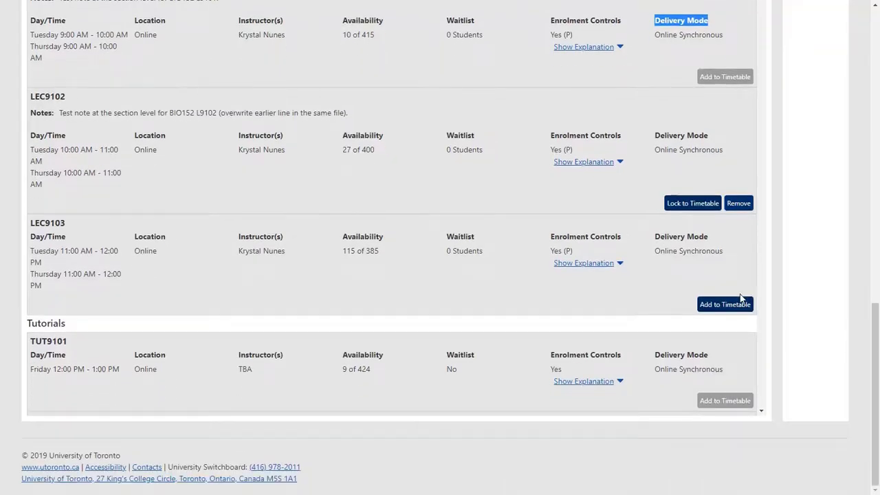
click(747, 304)
- Show the timetable beside the course results to view the Fall 2021 schedule
drag(876, 323, 871, 202)
click(819, 110)
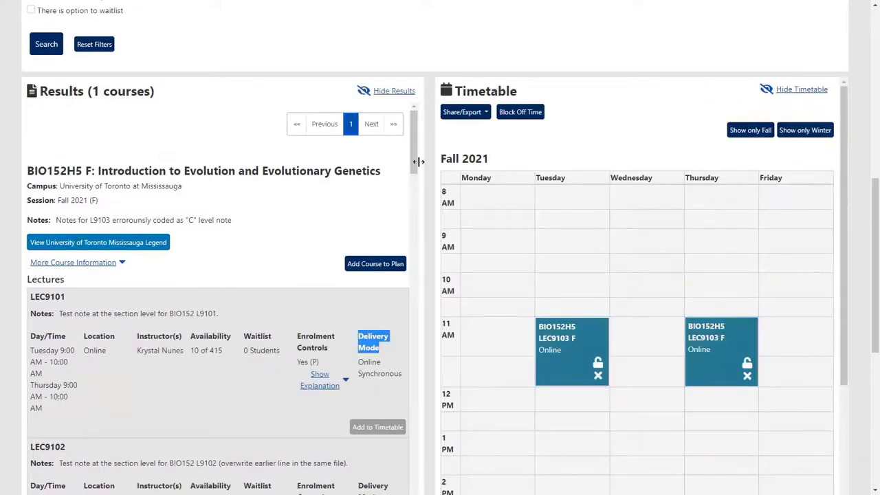
mouse_move(412, 162)
mouse_down()
mouse_move(413, 215)
mouse_move(415, 154)
mouse_up()
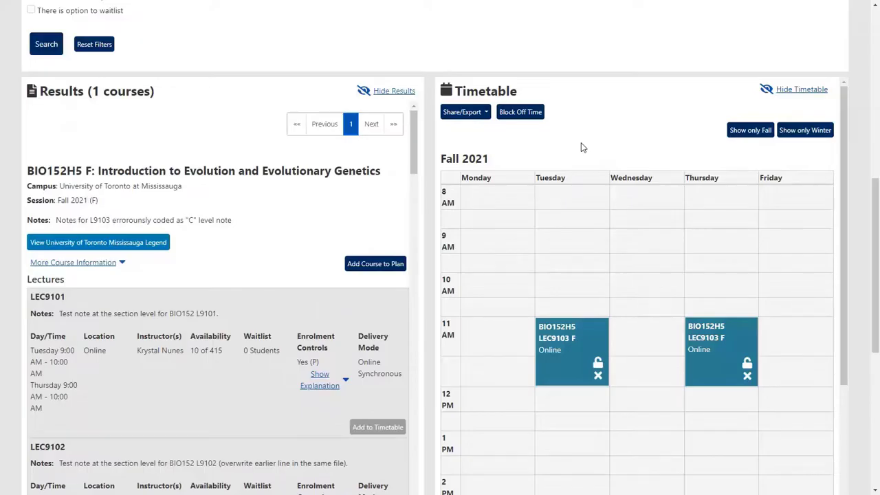
- Block off Monday from 8:00 AM to 10:00 AM in the Fall term of the timetable
click(532, 115)
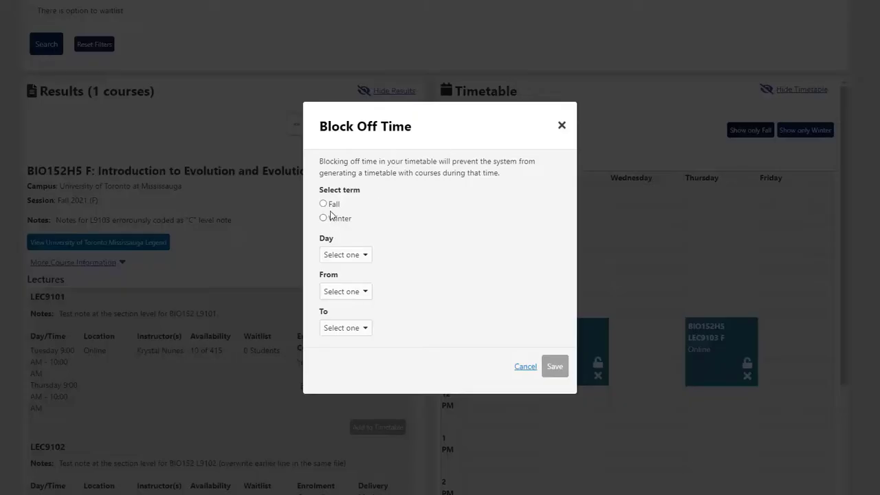
click(323, 204)
click(352, 256)
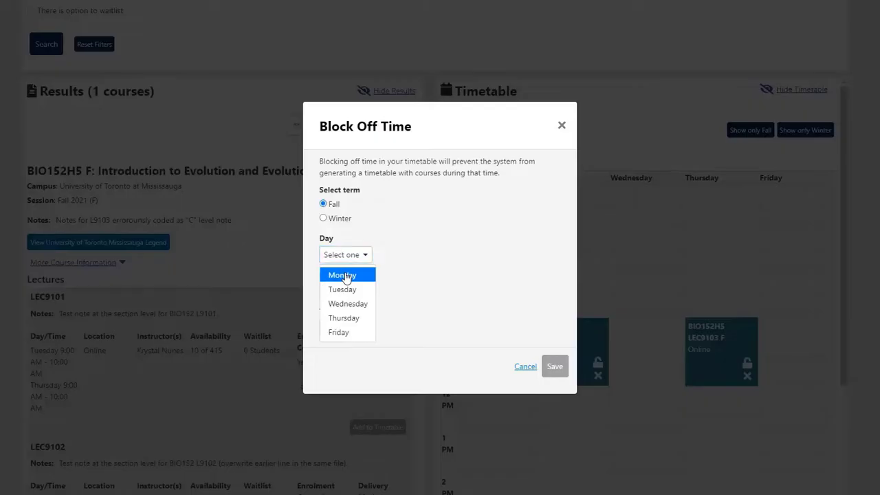
click(344, 276)
click(354, 296)
click(346, 308)
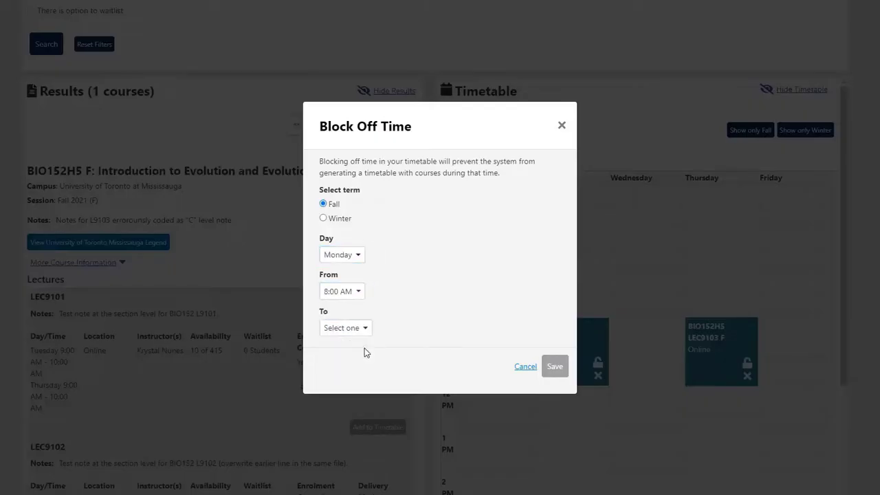
click(356, 331)
click(342, 404)
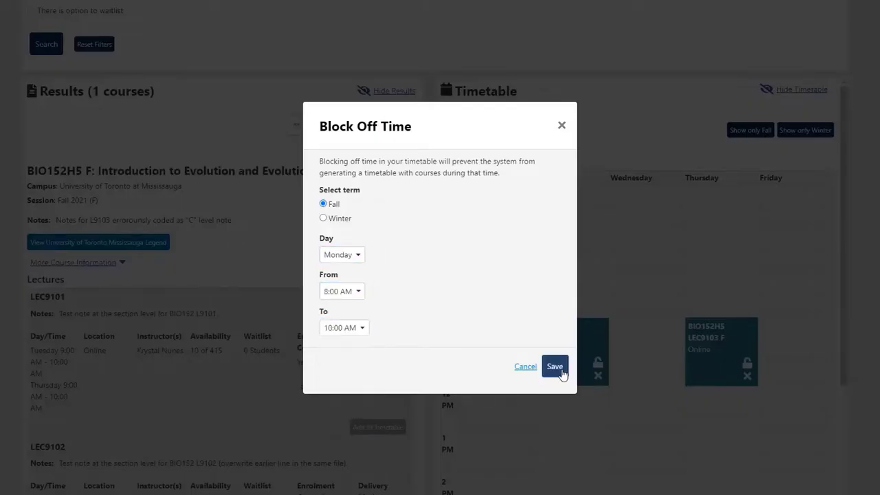
click(555, 366)
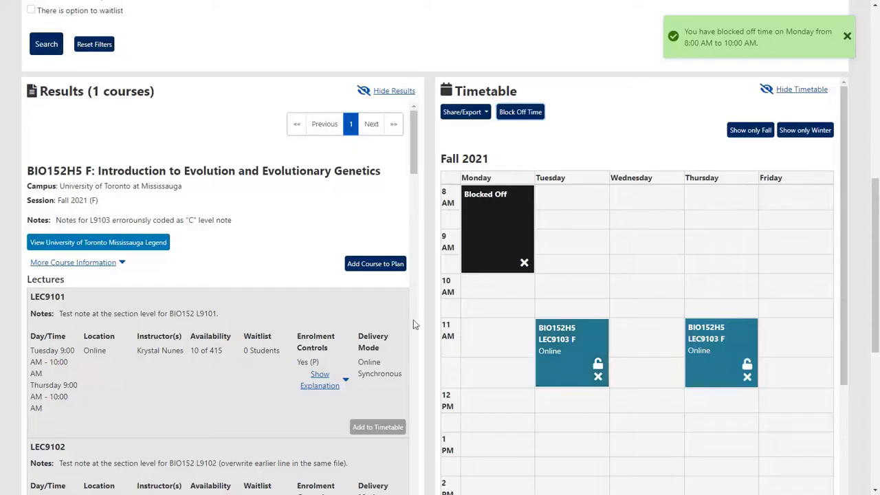
- Generate a timetable from a plan containing BIO152H5, with the Fall 2021 time preference set to Early
click(369, 268)
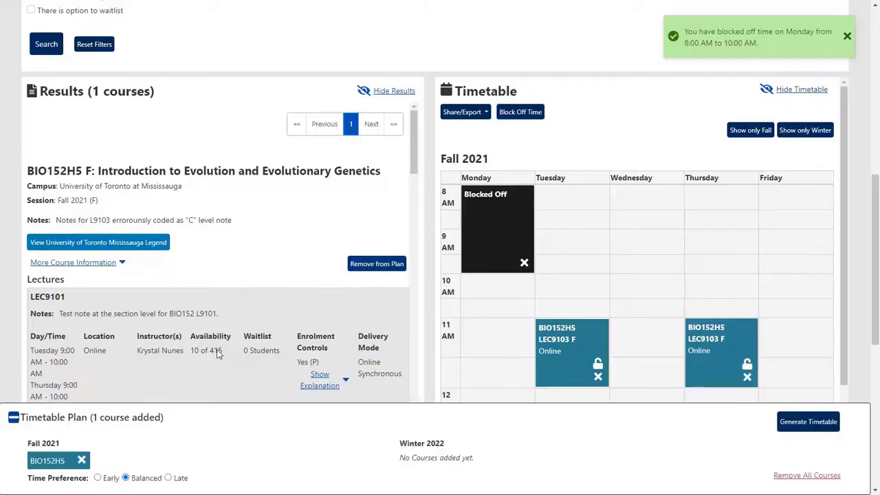
drag(25, 483, 87, 485)
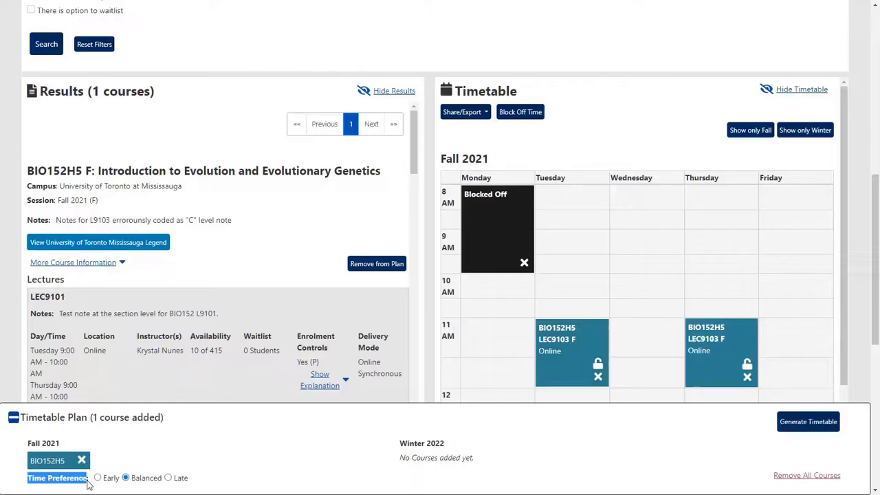
click(98, 479)
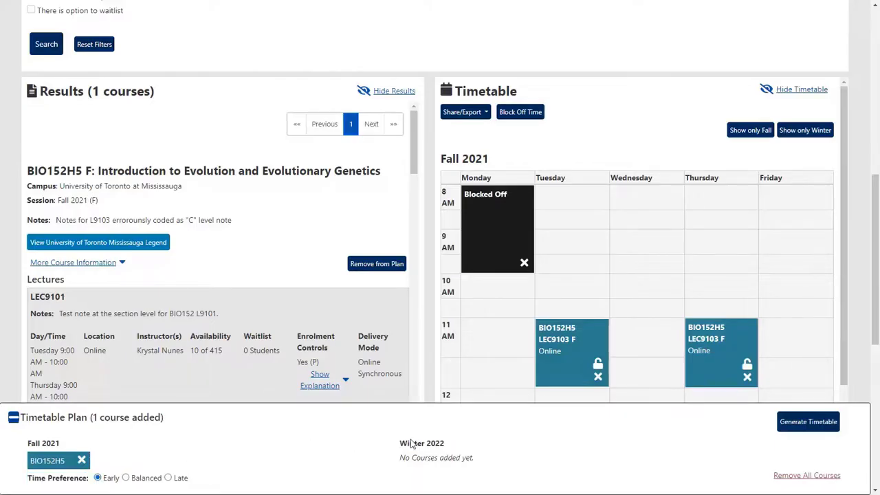
click(801, 420)
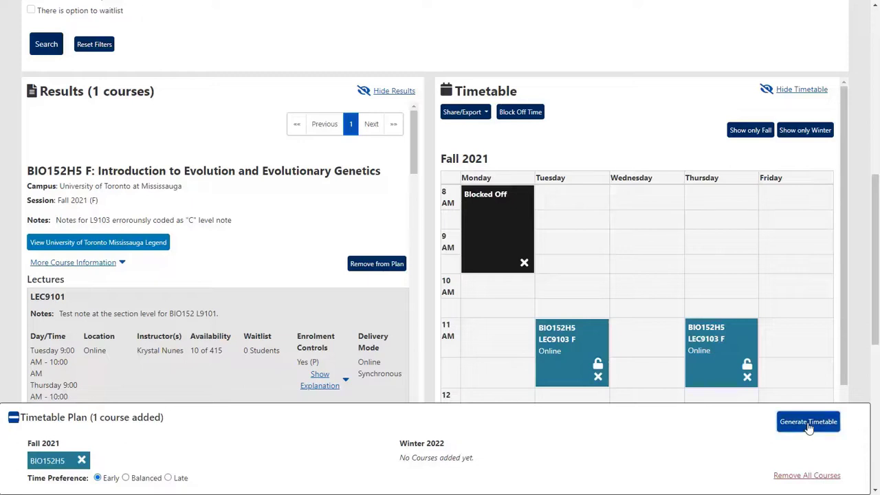
- View the options for sharing and exporting the timetable, and dismiss them without choosing one
click(485, 115)
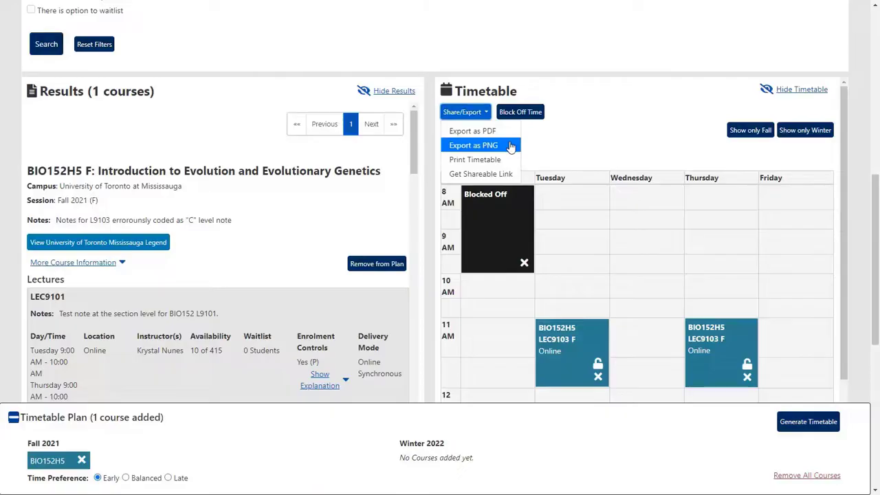
click(542, 146)
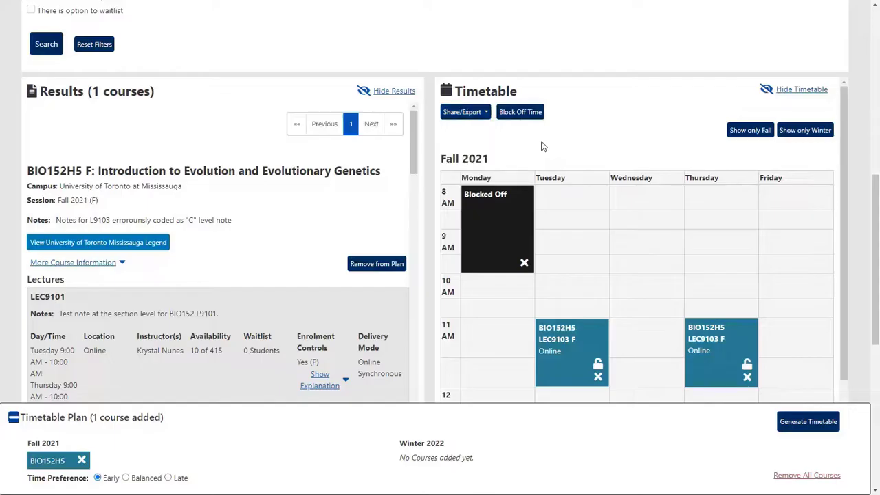